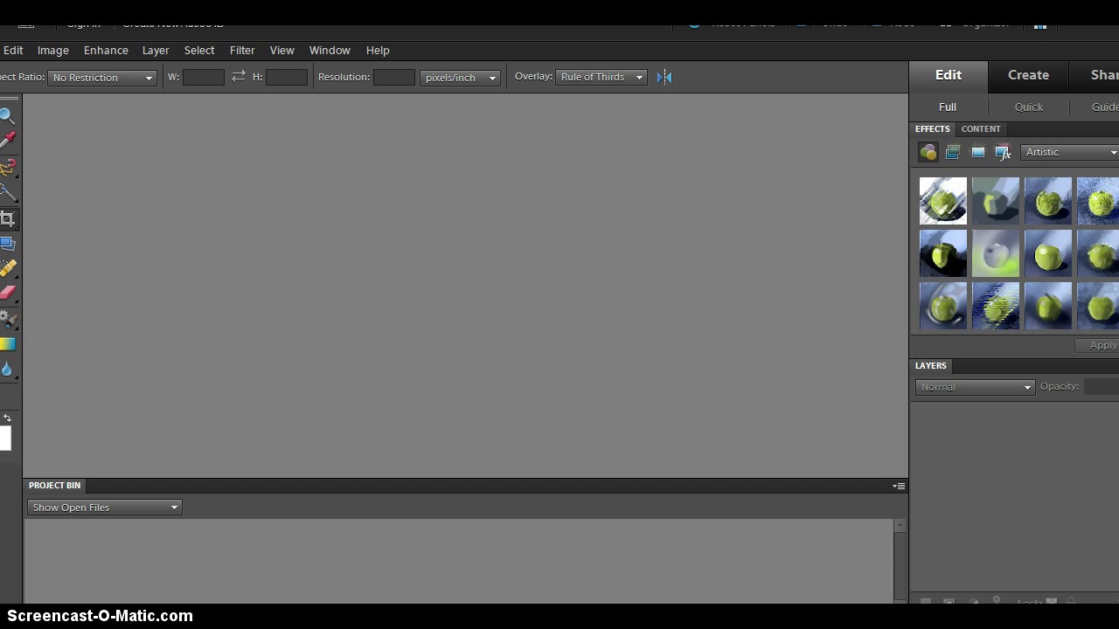
# - Create a new white blank file, 9000 × 9000 pixels at 500 ppi
pyautogui.click(10, 95)
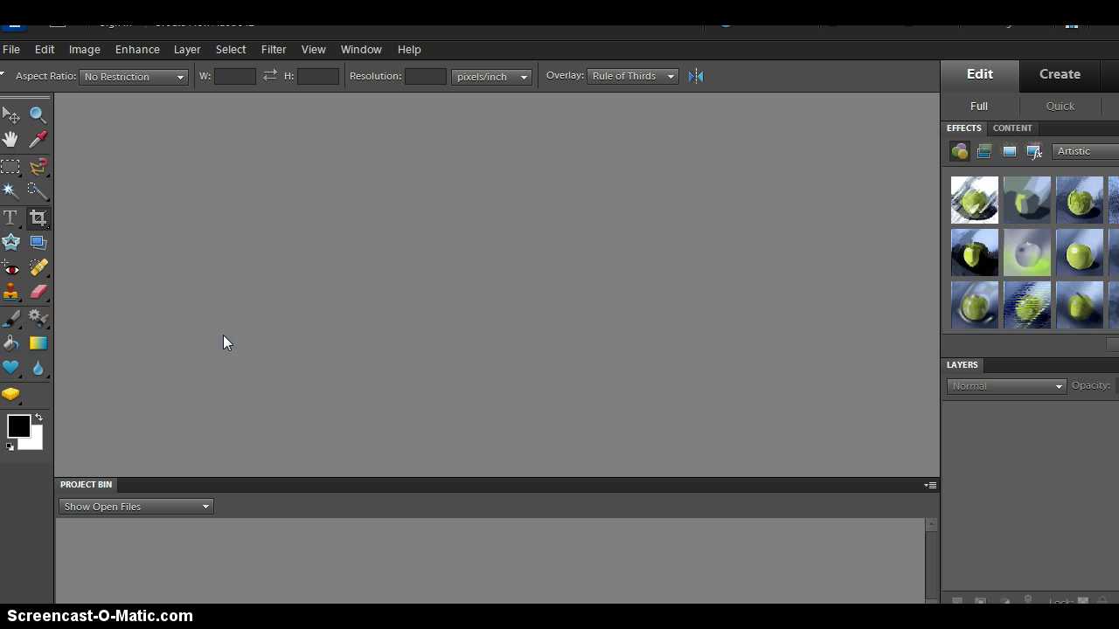
pyautogui.click(13, 49)
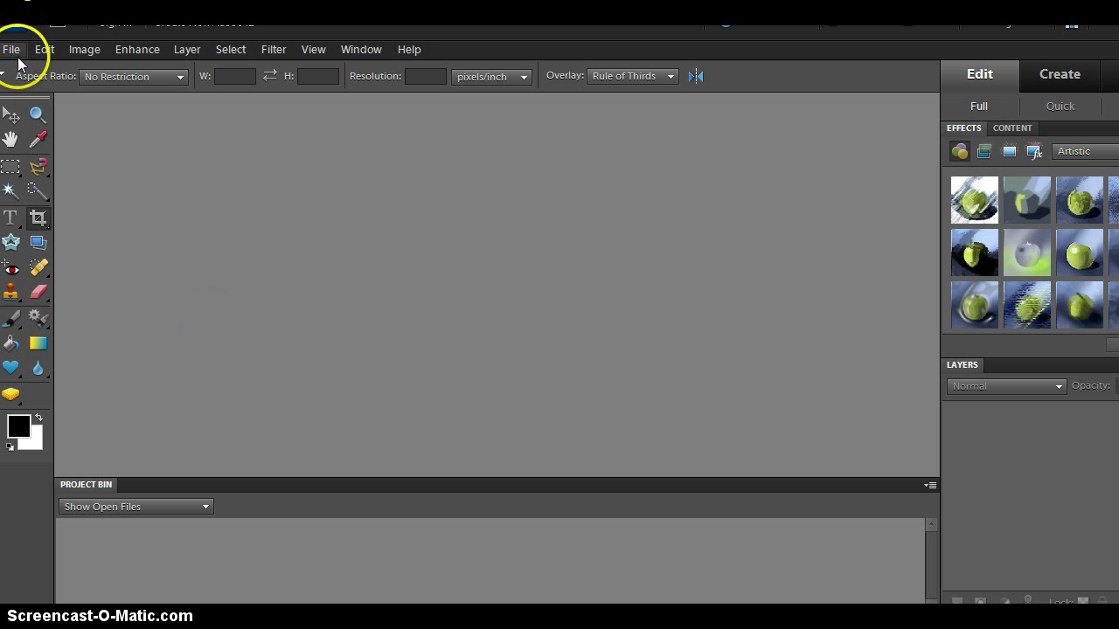
pyautogui.click(40, 68)
pyautogui.click(207, 69)
pyautogui.click(239, 69)
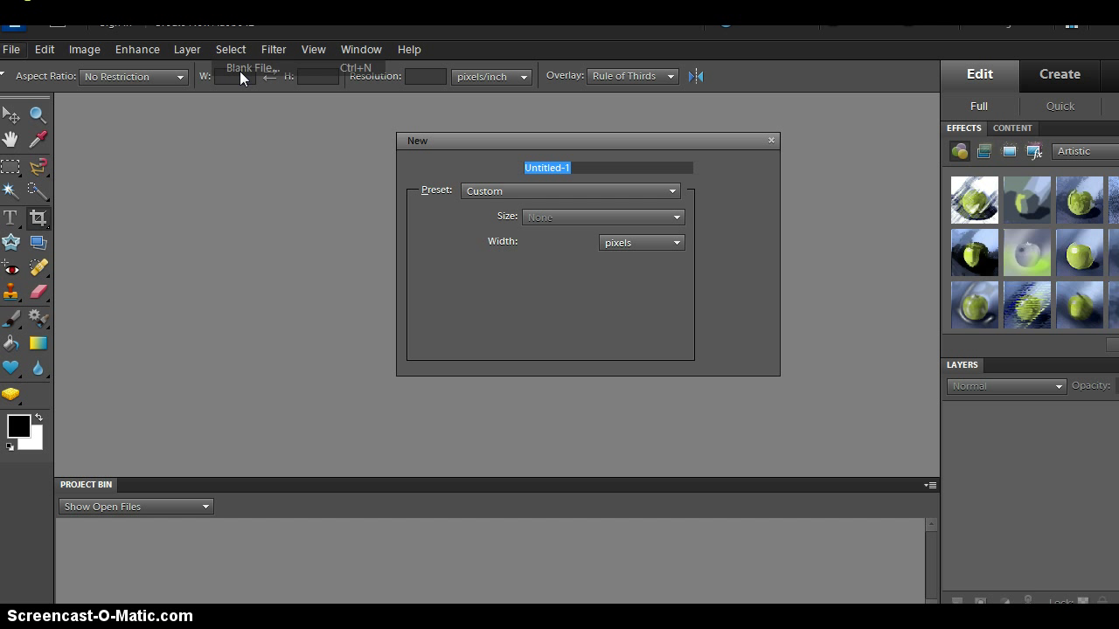
pyautogui.doubleClick(542, 241)
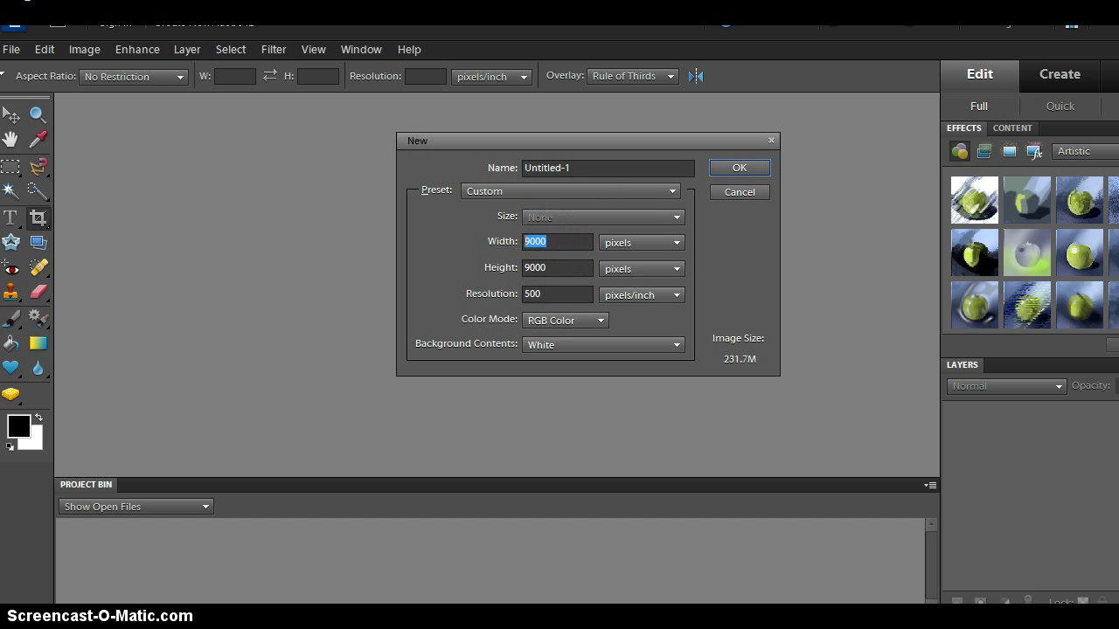
pyautogui.write('1')
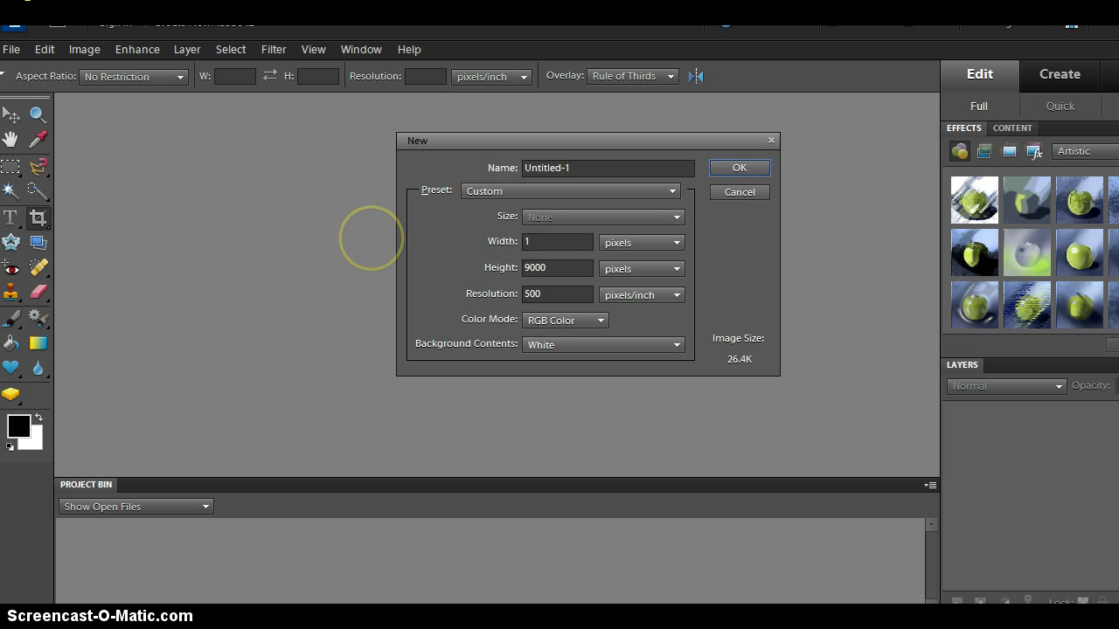
pyautogui.press('BackSpace')
pyautogui.write('900')
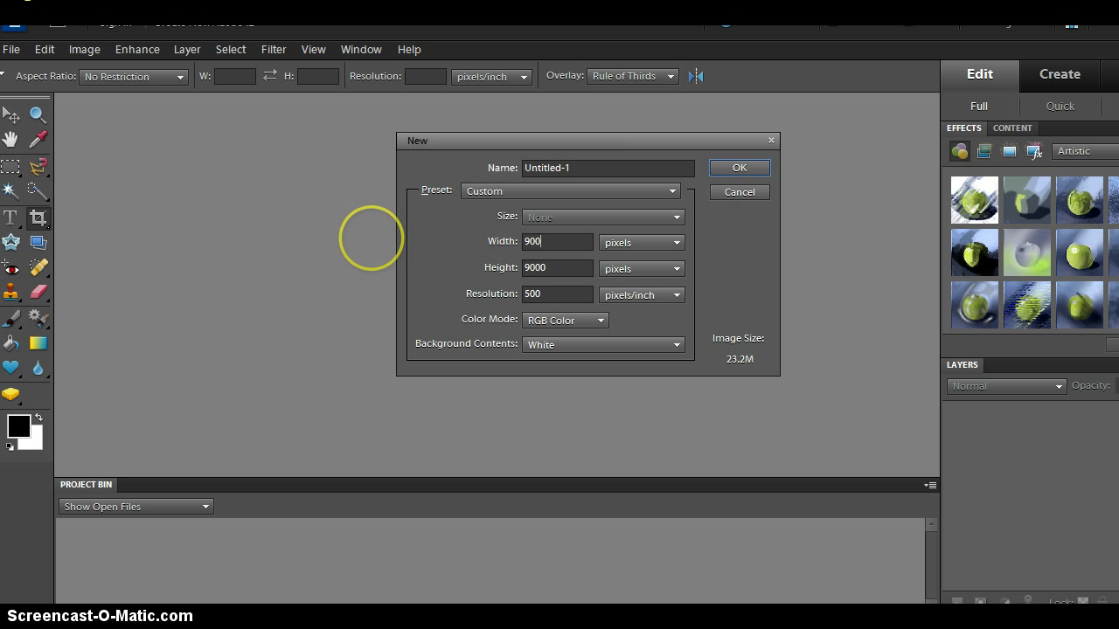
pyautogui.write('0')
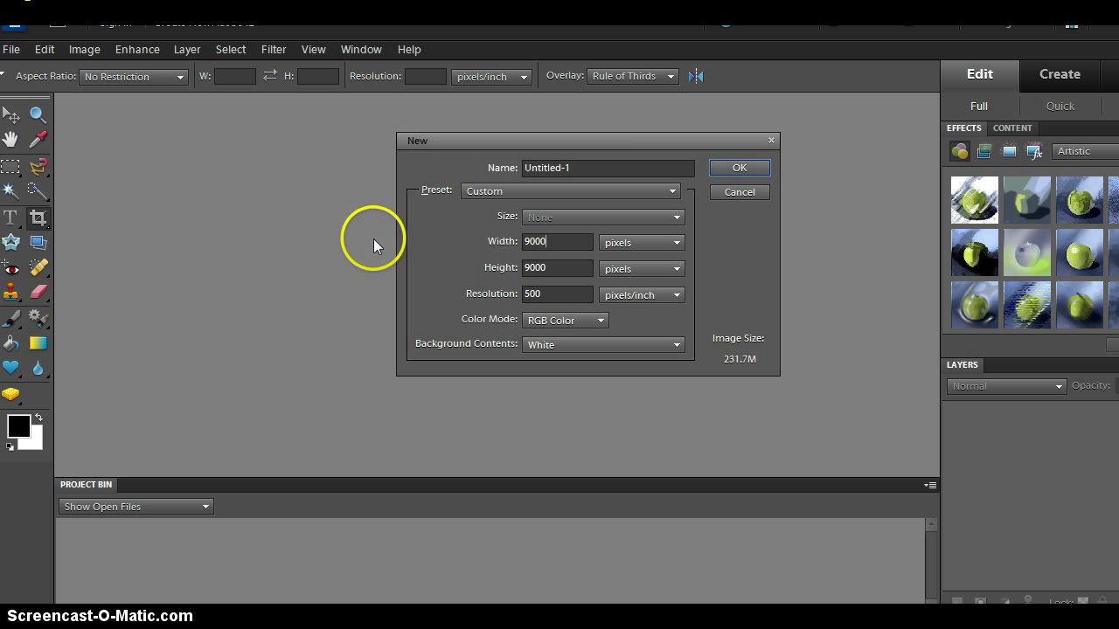
pyautogui.click(724, 166)
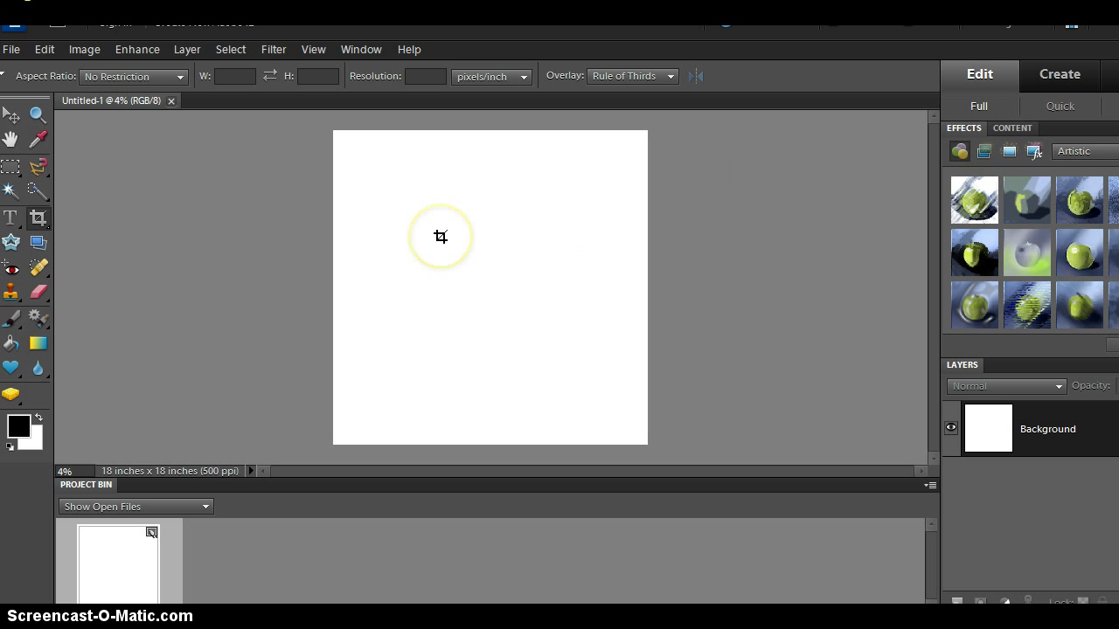
# - Choose the Gradient tool and set it to Radial Gradient
pyautogui.click(38, 344)
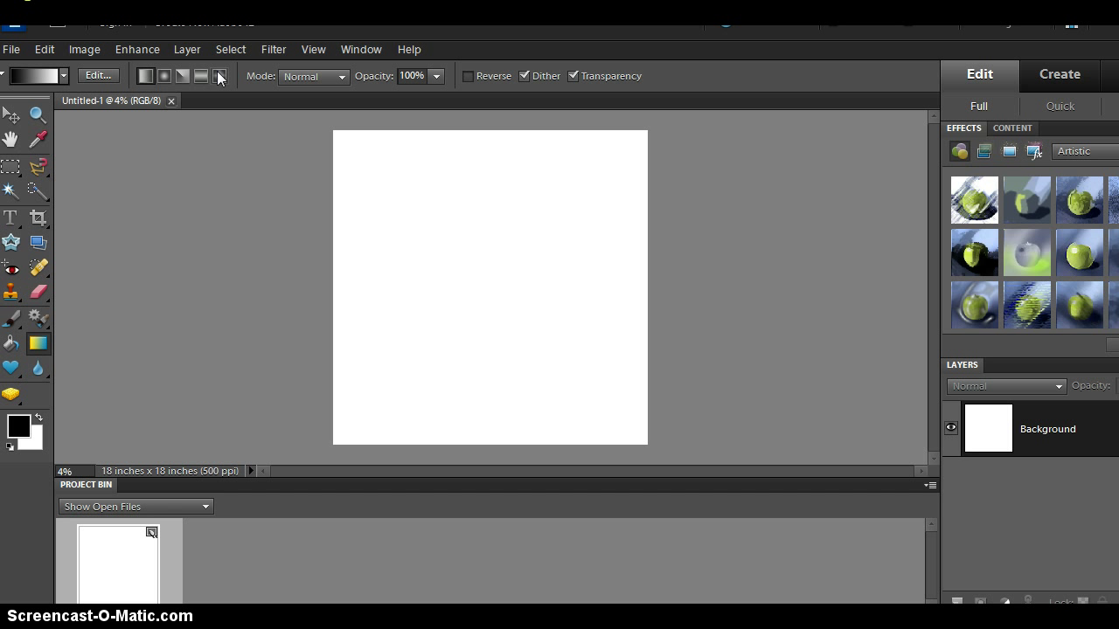
pyautogui.click(164, 78)
# - In the Gradient Editor, set the left gradient stop to teal #15baa9
pyautogui.click(62, 71)
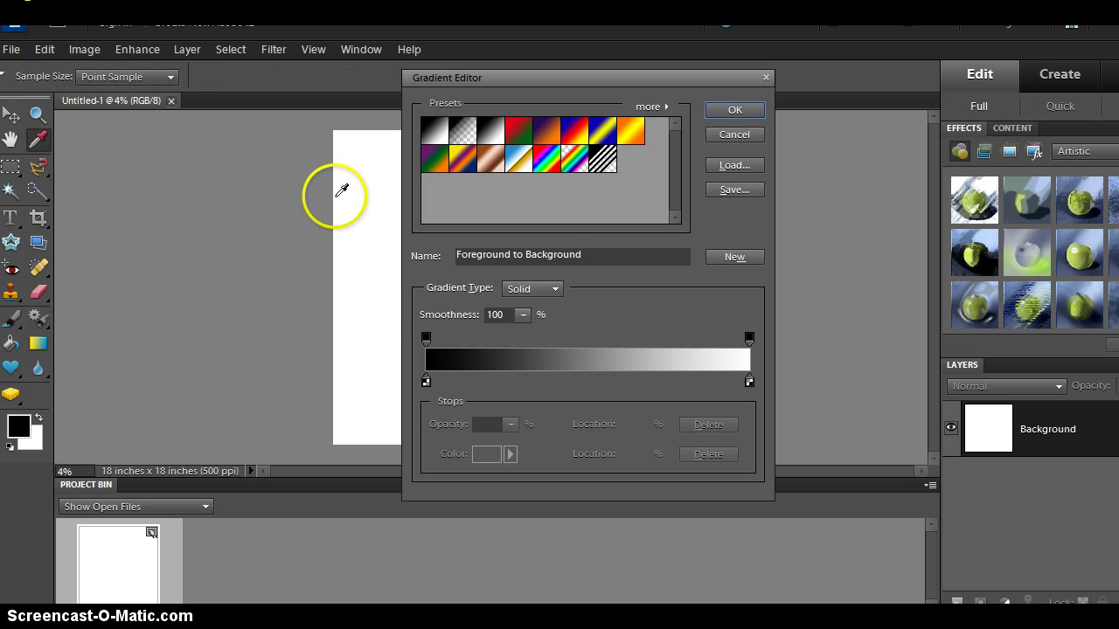
pyautogui.doubleClick(427, 381)
pyautogui.click(350, 375)
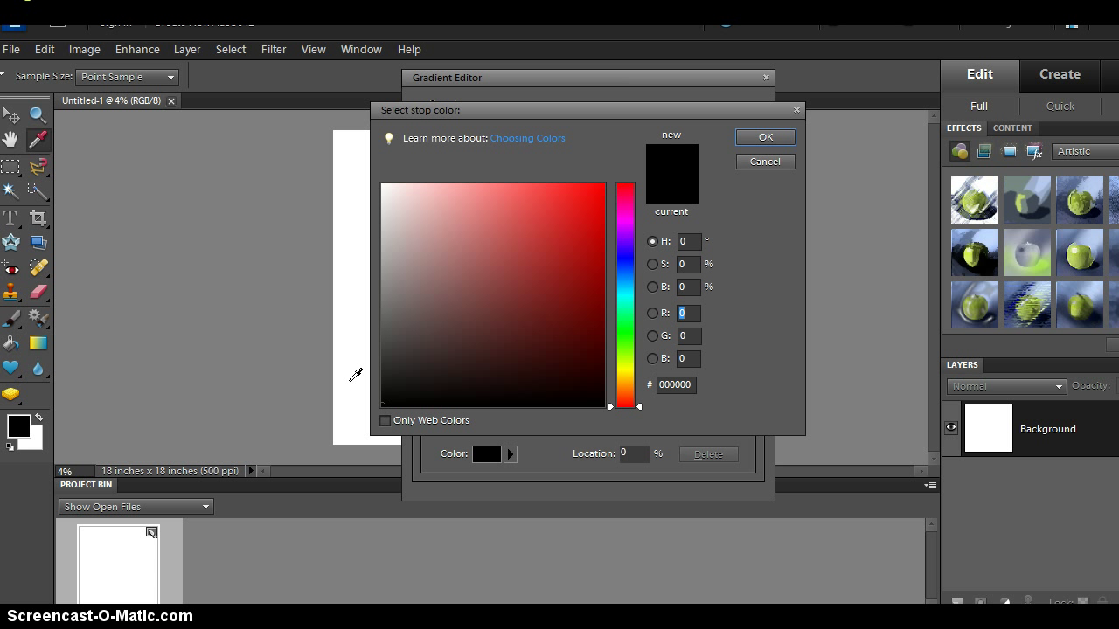
pyautogui.click(709, 416)
pyautogui.moveTo(607, 407); pyautogui.dragTo(610, 297)
pyautogui.moveTo(570, 250); pyautogui.dragTo(579, 244)
pyautogui.click(764, 137)
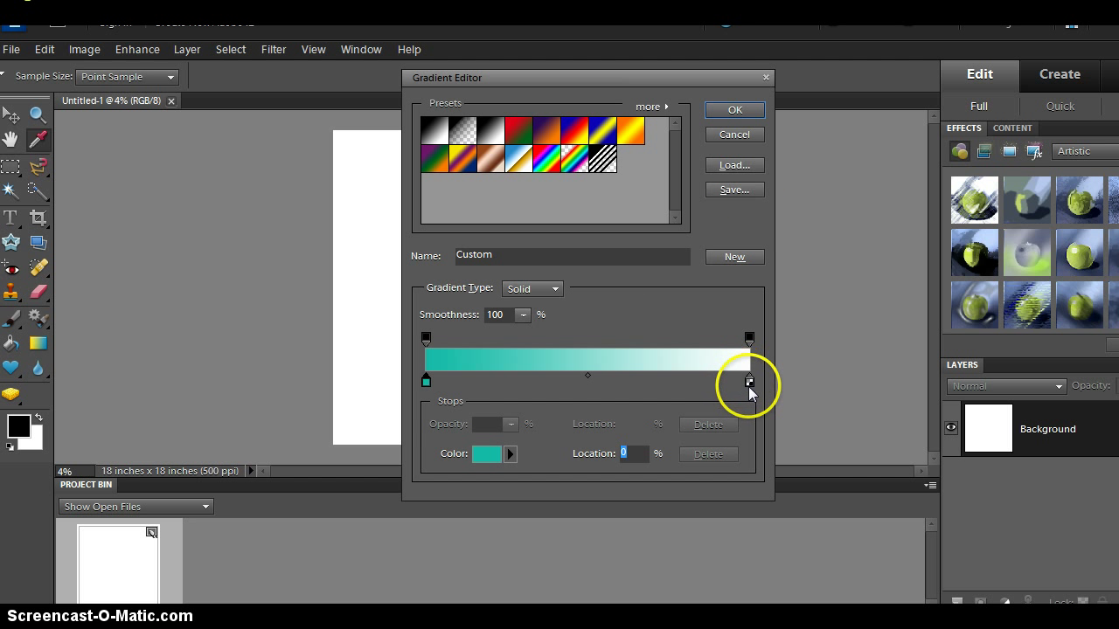
# - Set the right stop to black, then add and delete a middle stop
pyautogui.doubleClick(748, 382)
pyautogui.moveTo(574, 341)
pyautogui.mouseDown()
pyautogui.moveTo(522, 343)
pyautogui.moveTo(382, 406)
pyautogui.mouseUp()
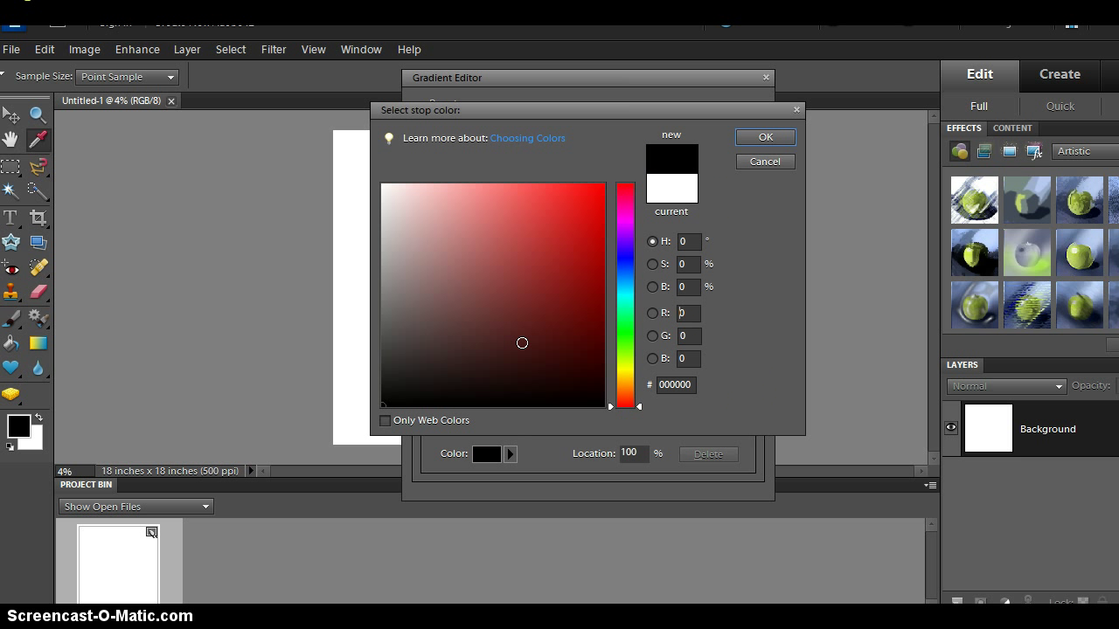
pyautogui.click(754, 136)
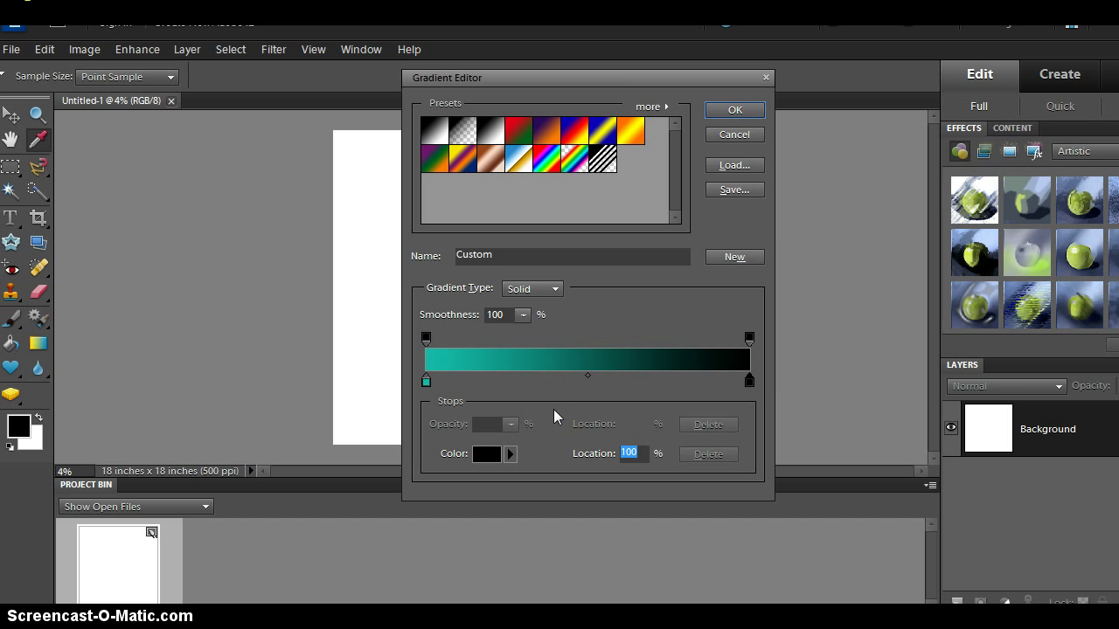
pyautogui.moveTo(579, 380); pyautogui.dragTo(589, 383)
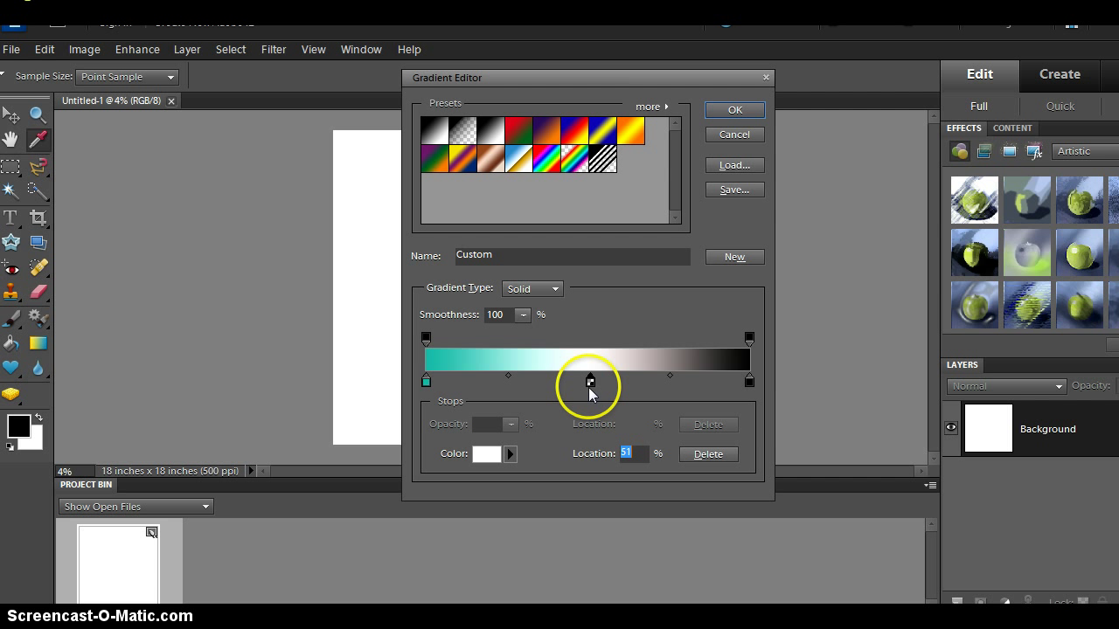
pyautogui.press('Delete')
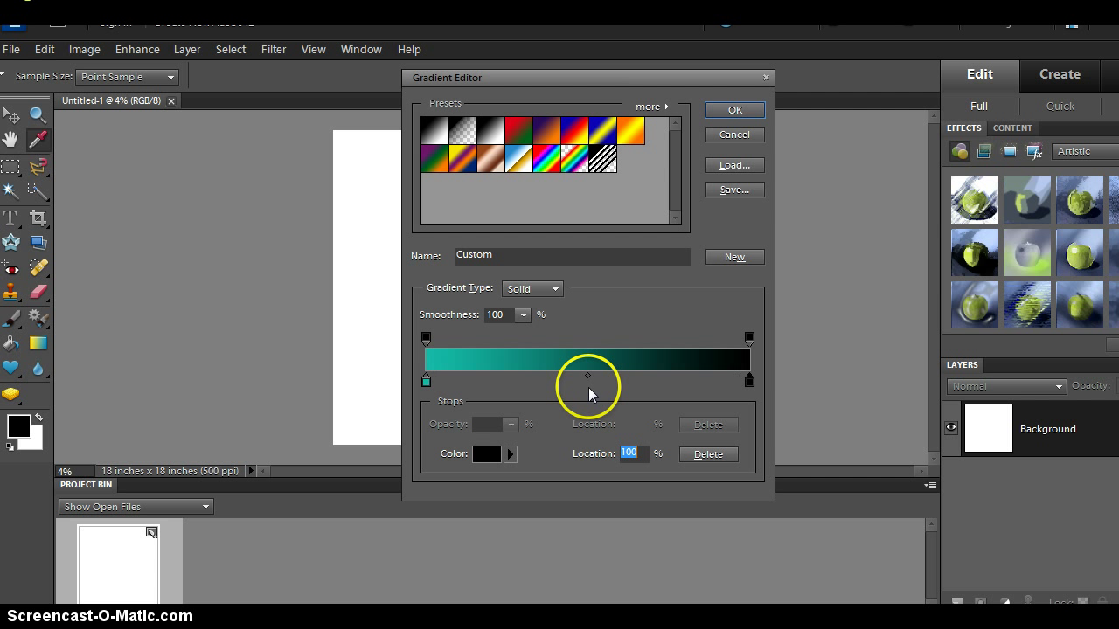
# - Accept the gradient and fill the canvas from top centre to the bottom, undoing a diagonal first try
pyautogui.click(709, 115)
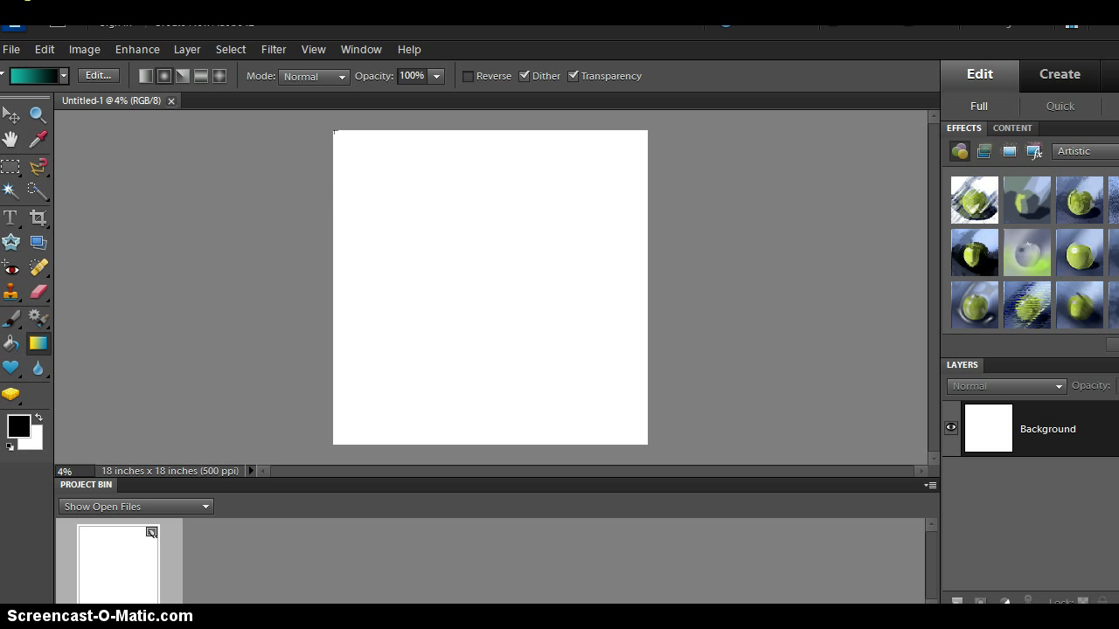
pyautogui.moveTo(334, 132); pyautogui.dragTo(648, 444)
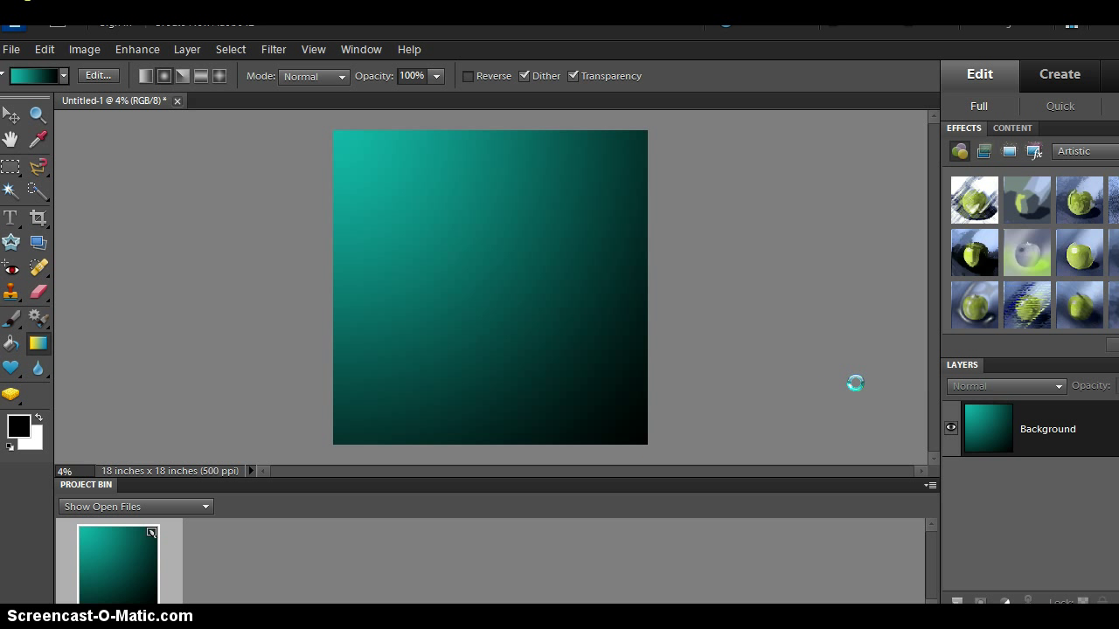
pyautogui.hotkey('ctrl', 'z')
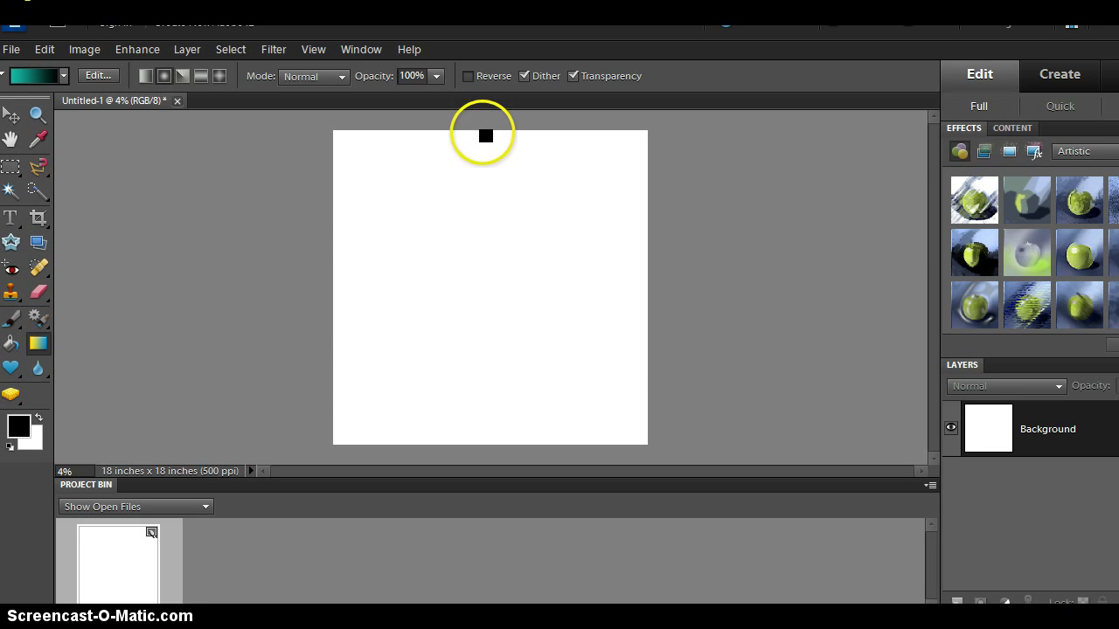
pyautogui.moveTo(482, 133); pyautogui.dragTo(483, 445)
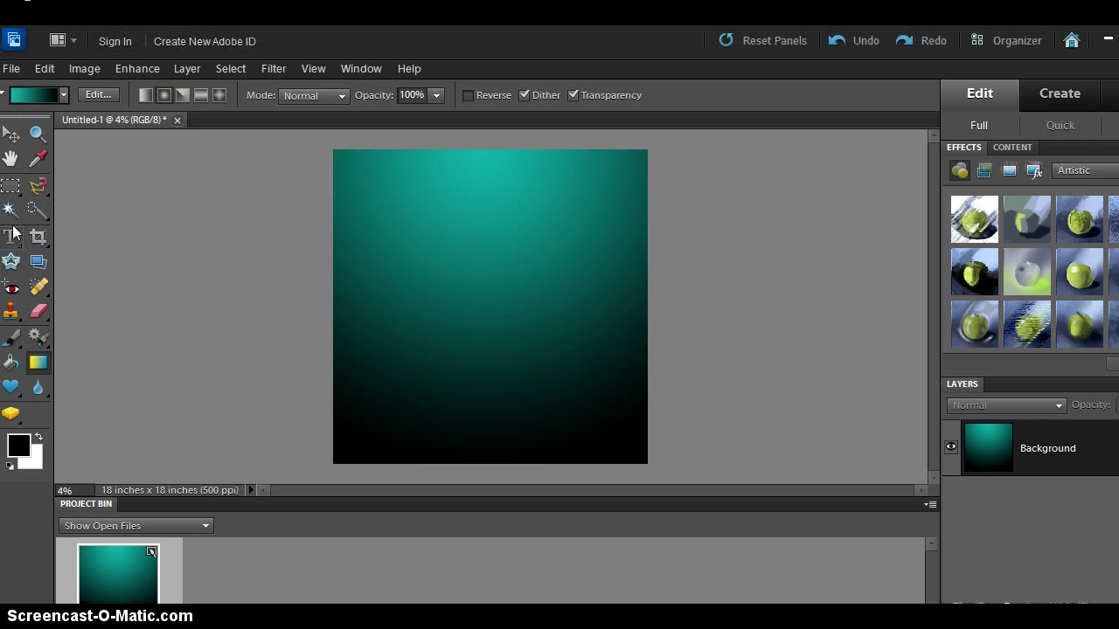
# - Add 72 pt horizontal text 'XxXrandomClipsXxX' left of the canvas centre
pyautogui.click(13, 225)
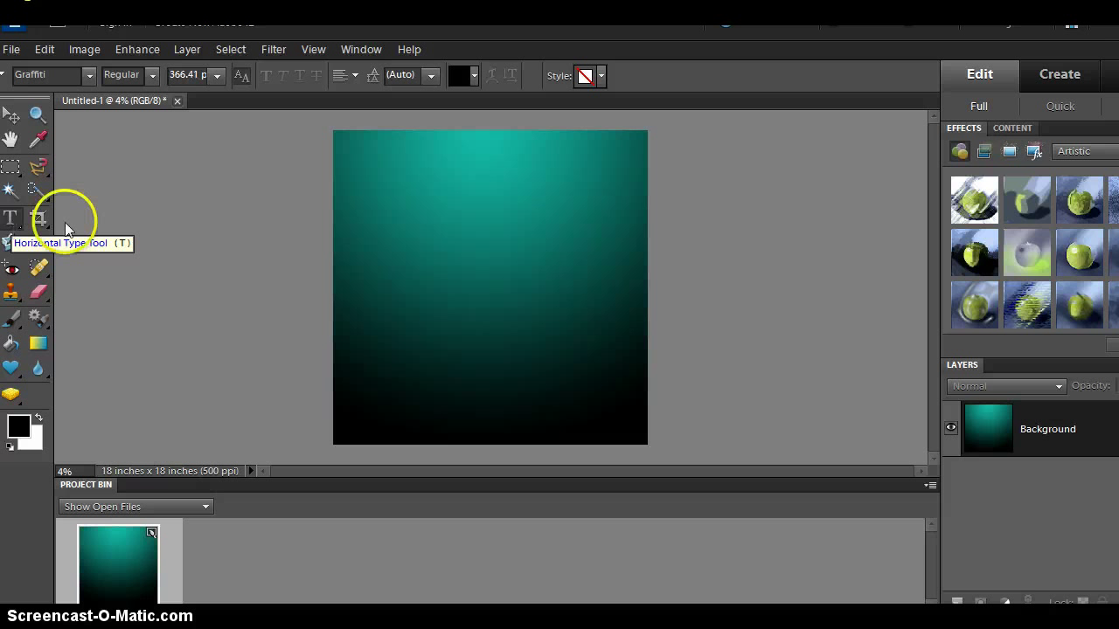
pyautogui.click(400, 284)
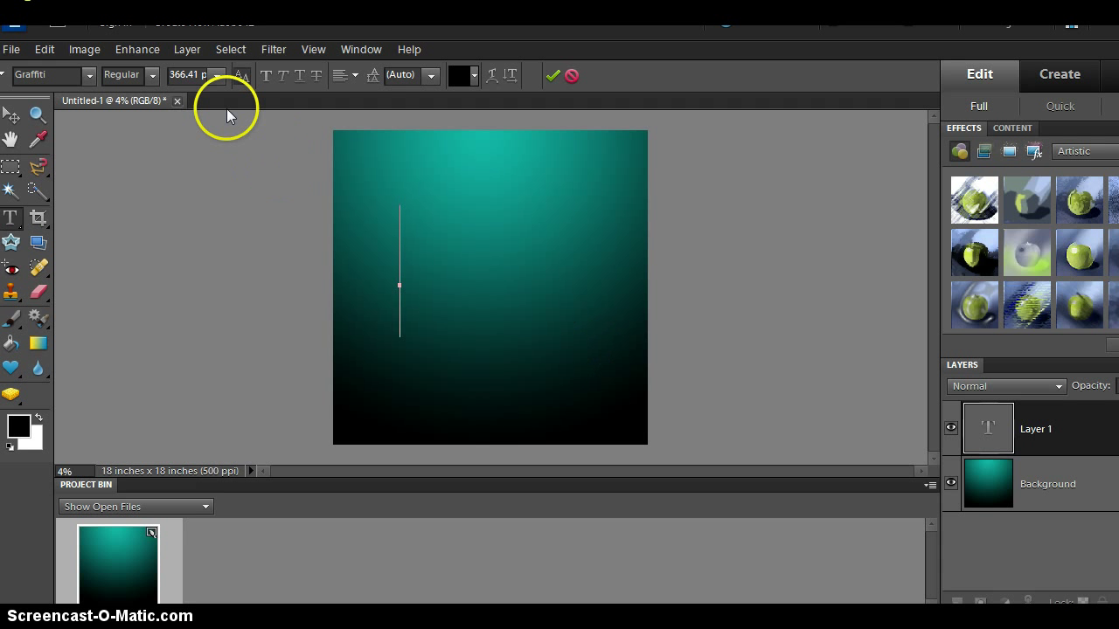
pyautogui.click(217, 75)
pyautogui.click(212, 287)
pyautogui.click(217, 76)
pyautogui.click(209, 320)
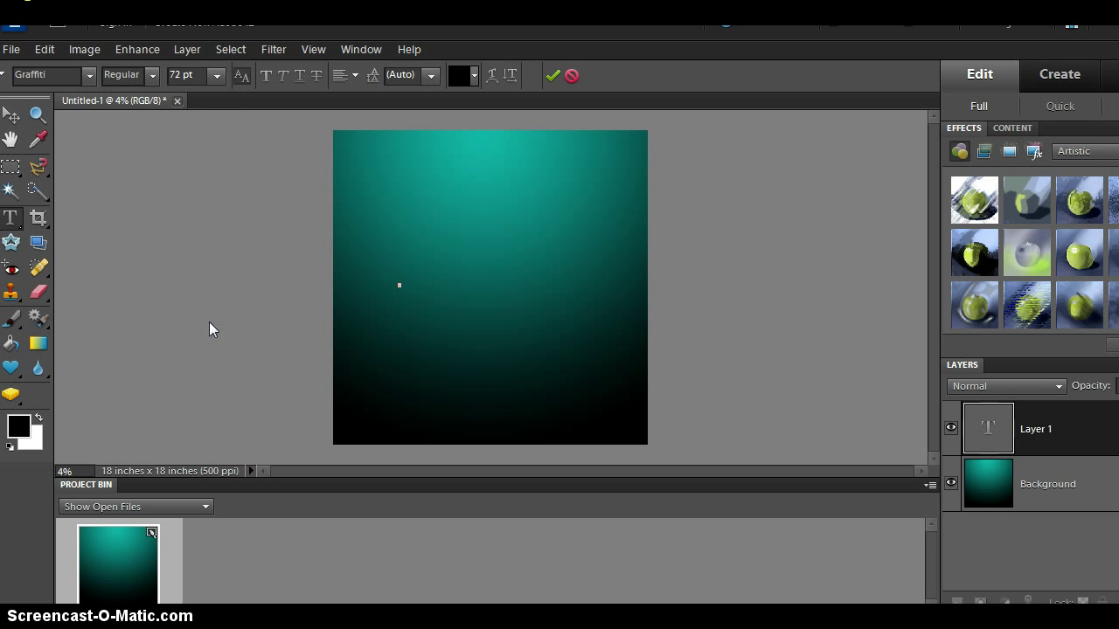
pyautogui.write('XxXrando')
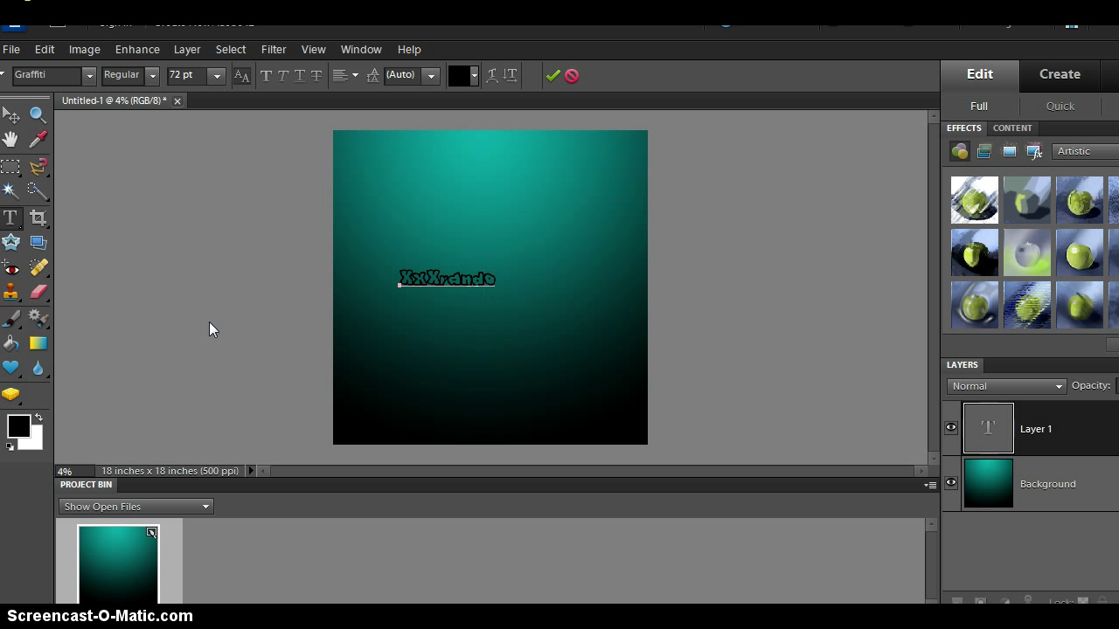
pyautogui.write('mClipsXxX')
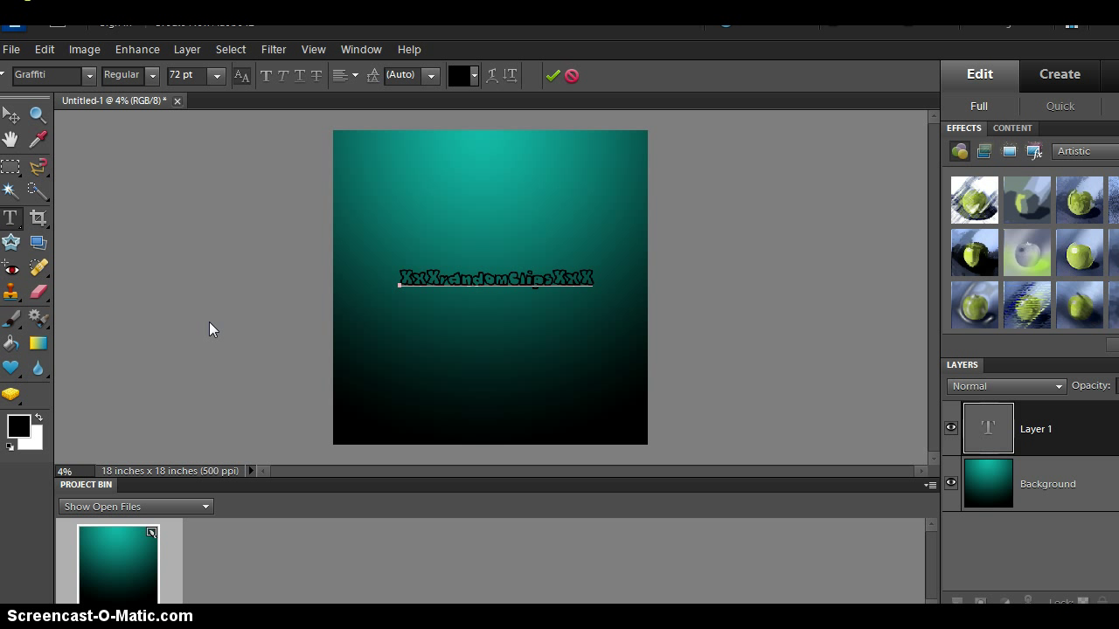
# - Commit the text with the Move tool and select the Background layer
pyautogui.click(215, 300)
pyautogui.click(11, 114)
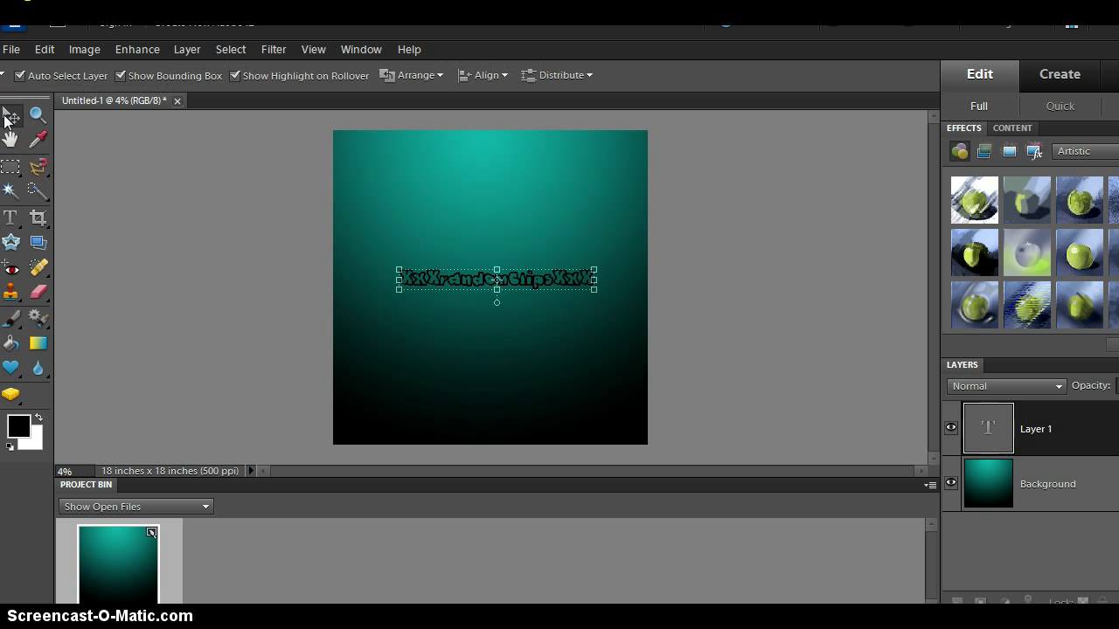
pyautogui.click(221, 264)
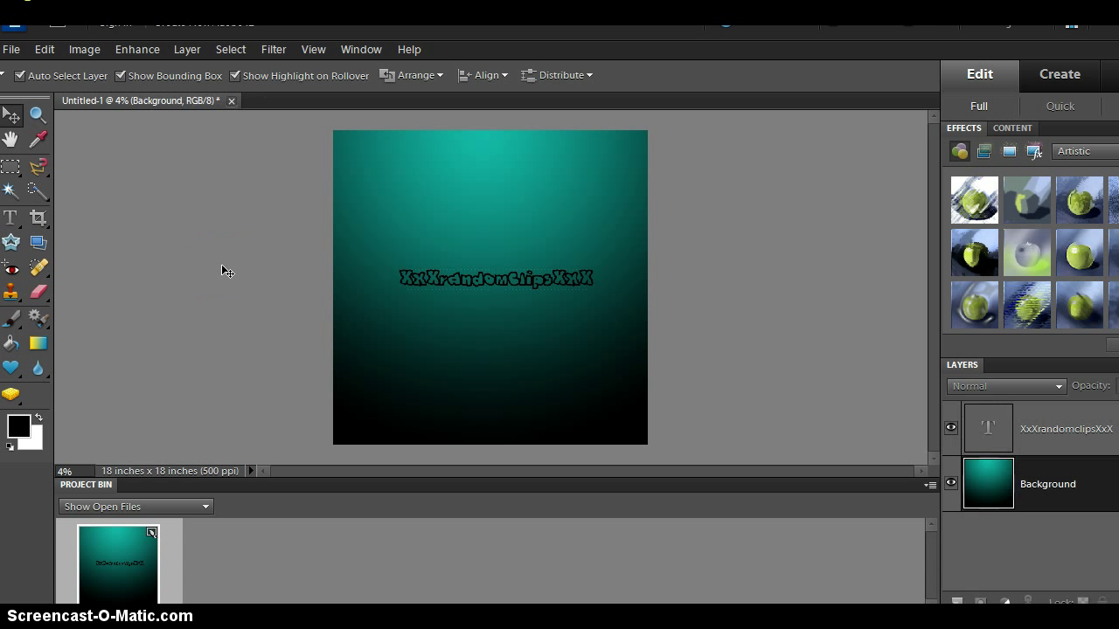